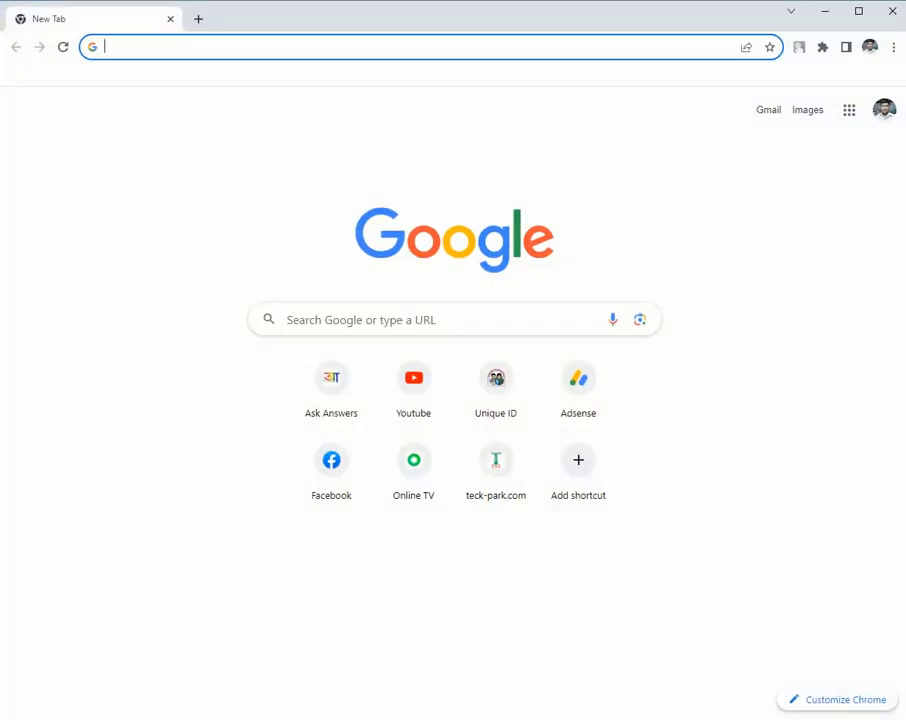
Step: Open the Unique ID student profile site and go to the unregistered student list (অনিবন্ধিত শিক্ষার্থী তালিকা) under student management
{"action": "left_click", "coordinate": [503, 386]}
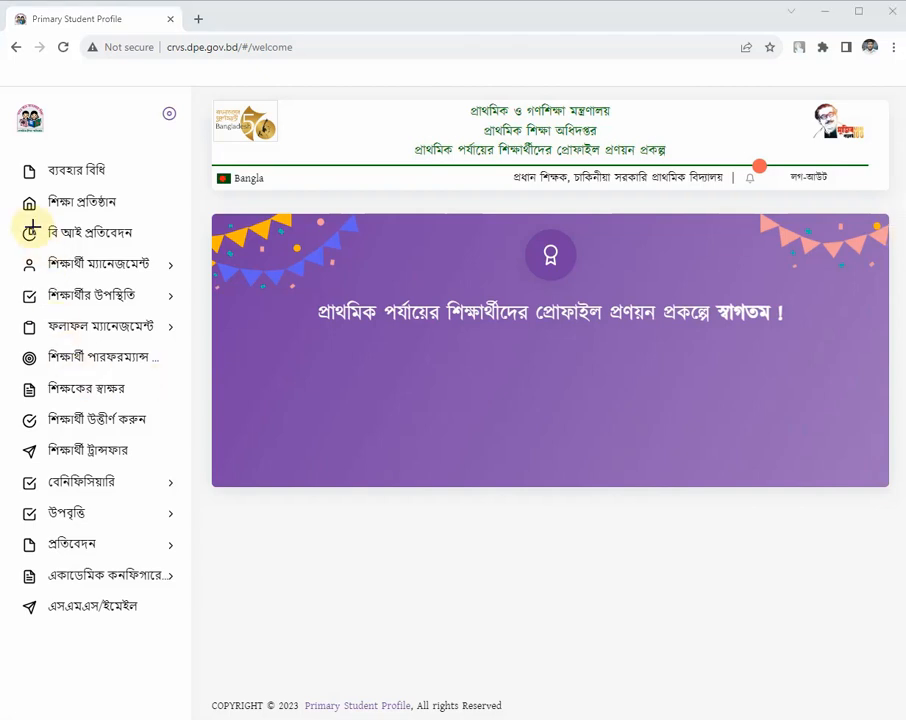
{"action": "mouse_move", "coordinate": [2, 160]}
{"action": "left_mouse_down"}
{"action": "mouse_move", "coordinate": [128, 179]}
{"action": "mouse_move", "coordinate": [172, 368]}
{"action": "mouse_move", "coordinate": [189, 500]}
{"action": "left_mouse_up"}
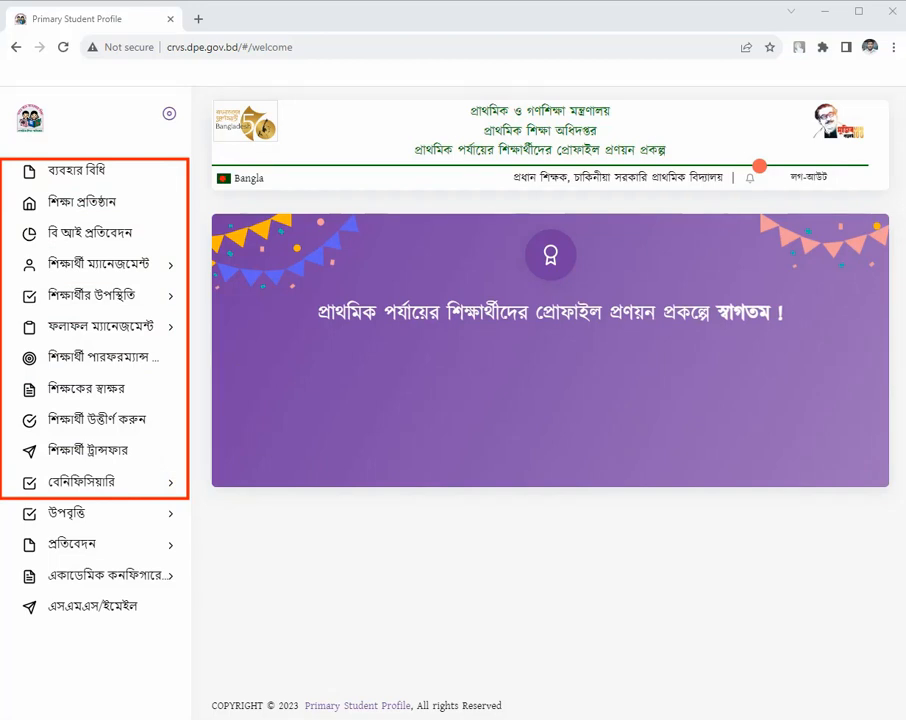
{"action": "key", "text": "Escape"}
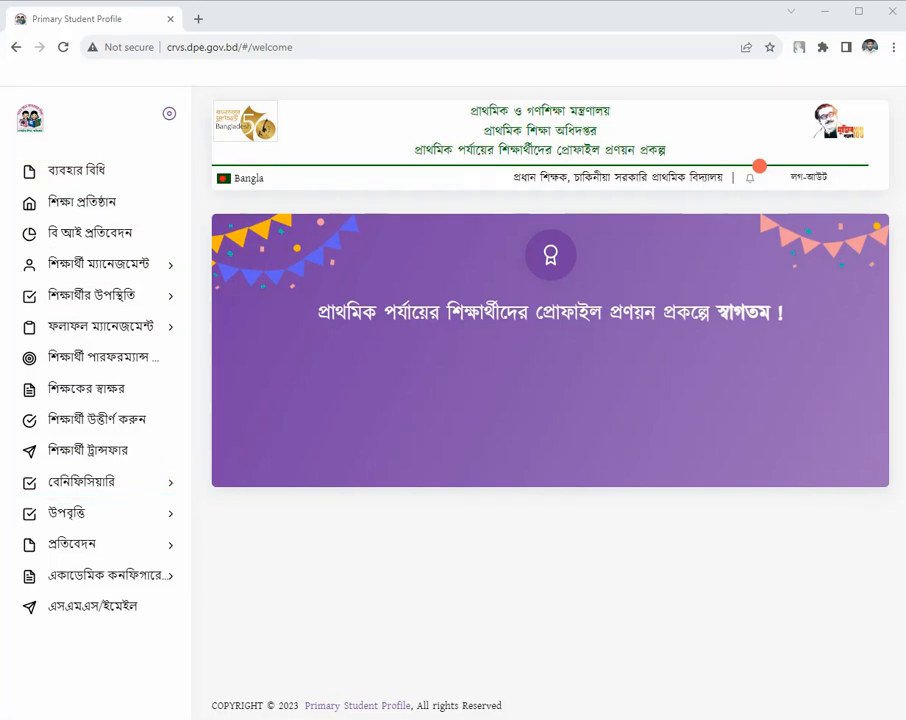
{"action": "left_click", "coordinate": [113, 268]}
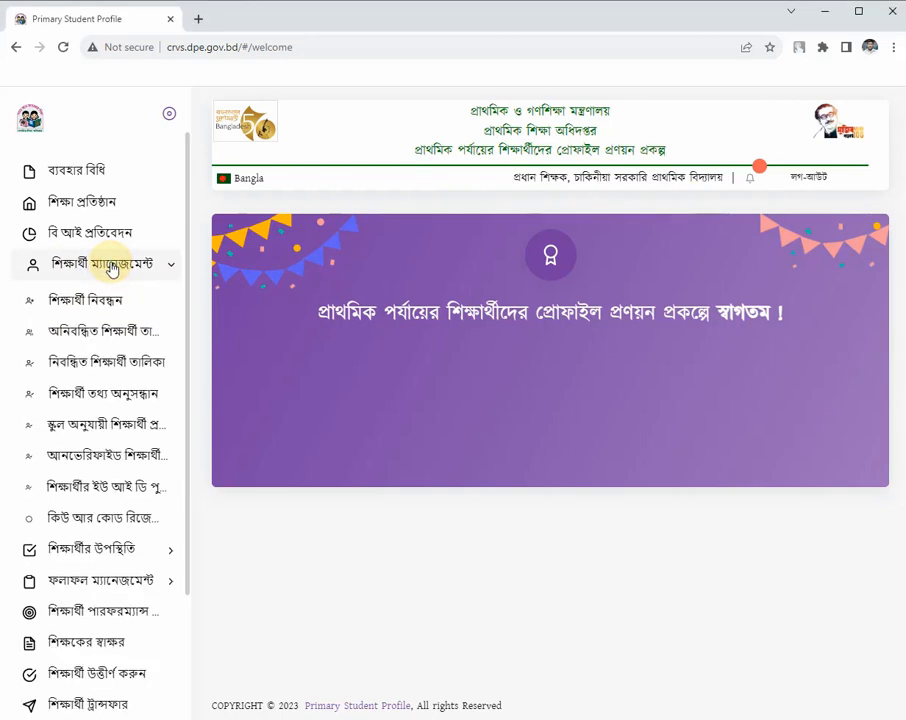
{"action": "left_click", "coordinate": [95, 338]}
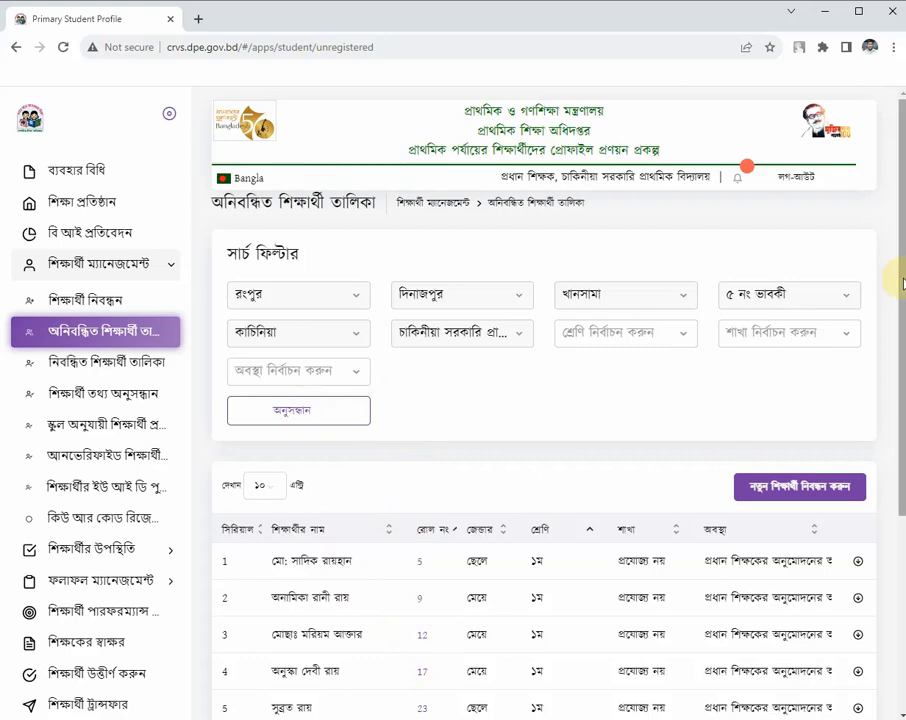
Step: Search the unregistered students by class ২য়, section প্রযোজ্য নয় and status পাঠানো হয়নি
{"action": "left_click_drag", "start_coordinate": [900, 283], "coordinate": [892, 413]}
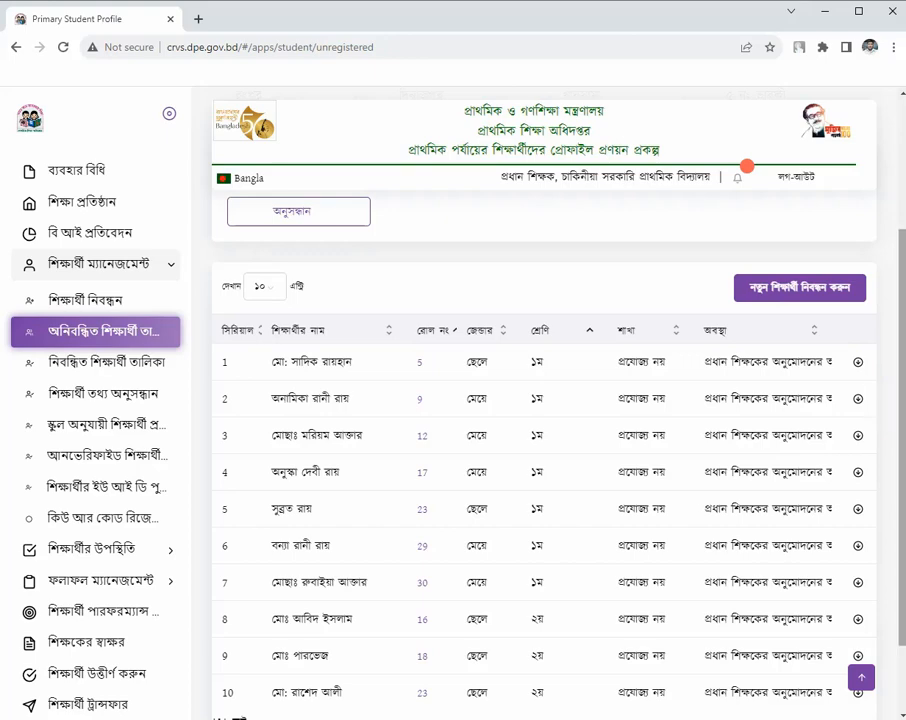
{"action": "left_click_drag", "start_coordinate": [901, 400], "coordinate": [900, 287]}
{"action": "left_click", "coordinate": [655, 299]}
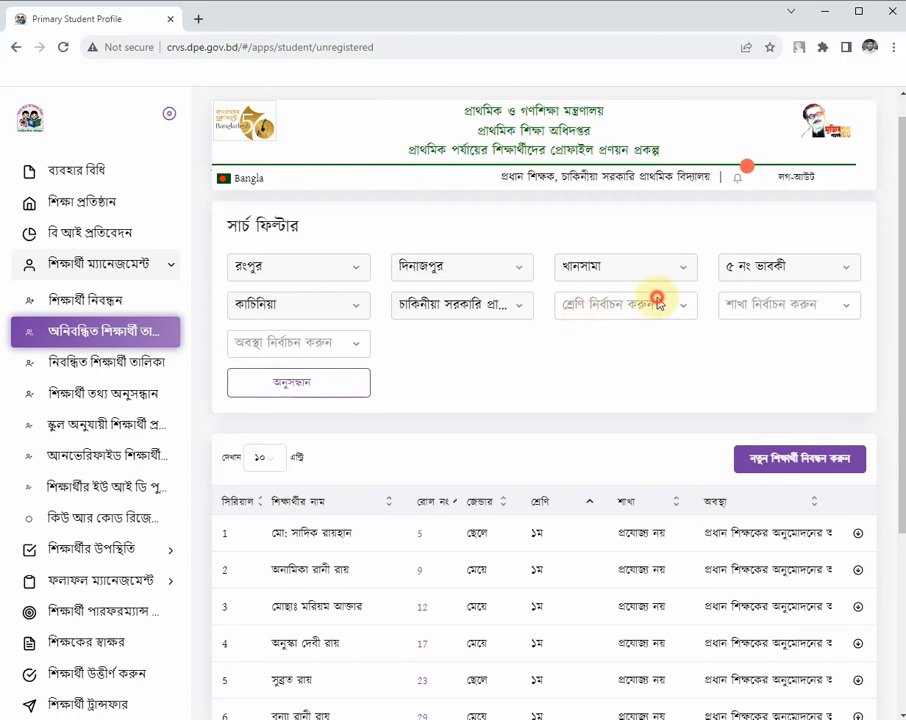
{"action": "left_click", "coordinate": [614, 398]}
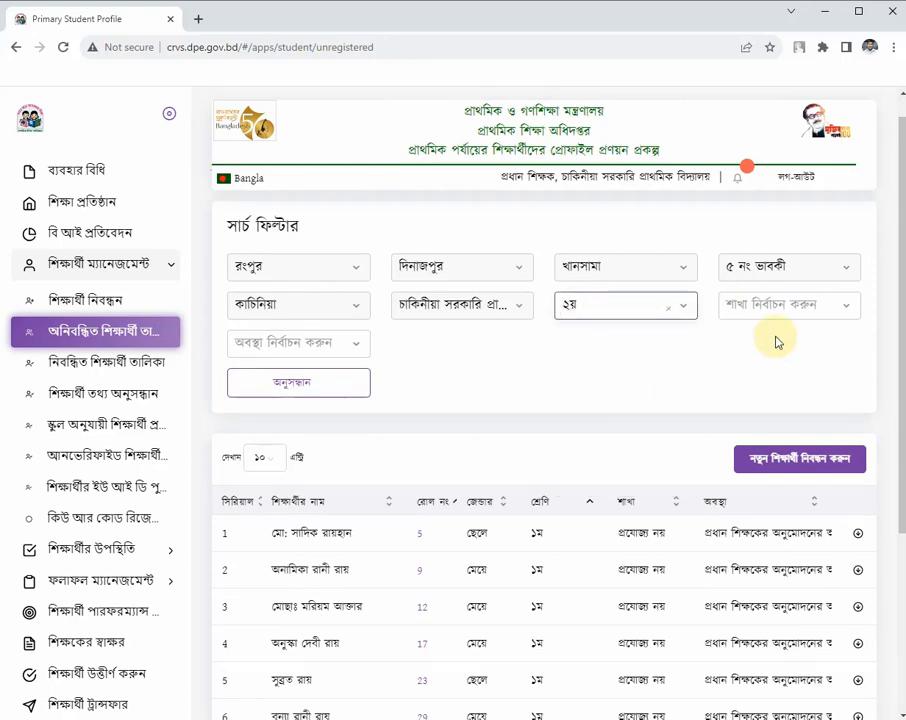
{"action": "left_click", "coordinate": [799, 304]}
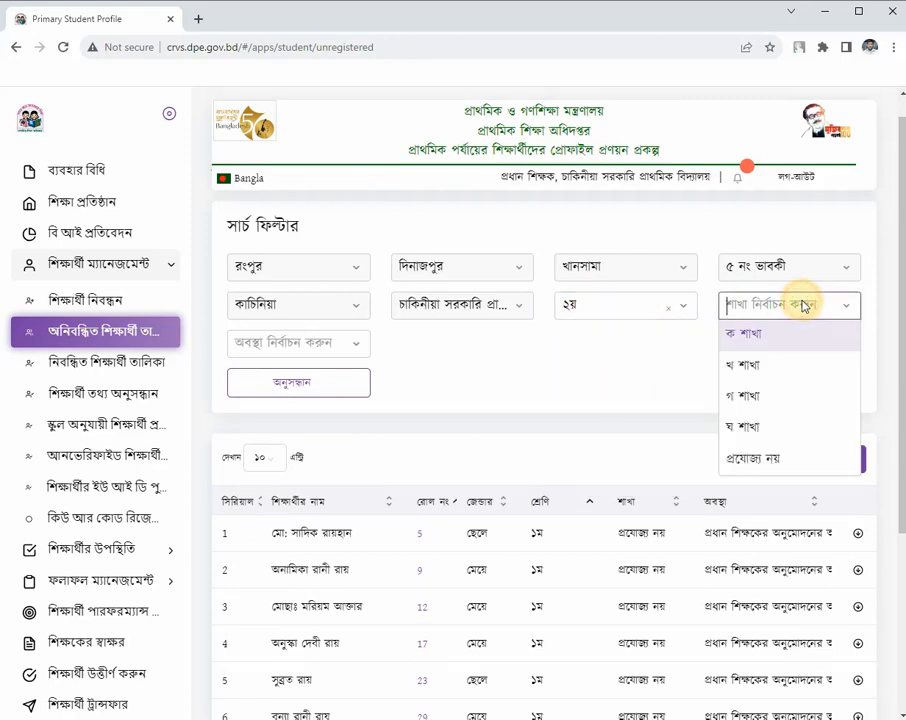
{"action": "left_click", "coordinate": [776, 458]}
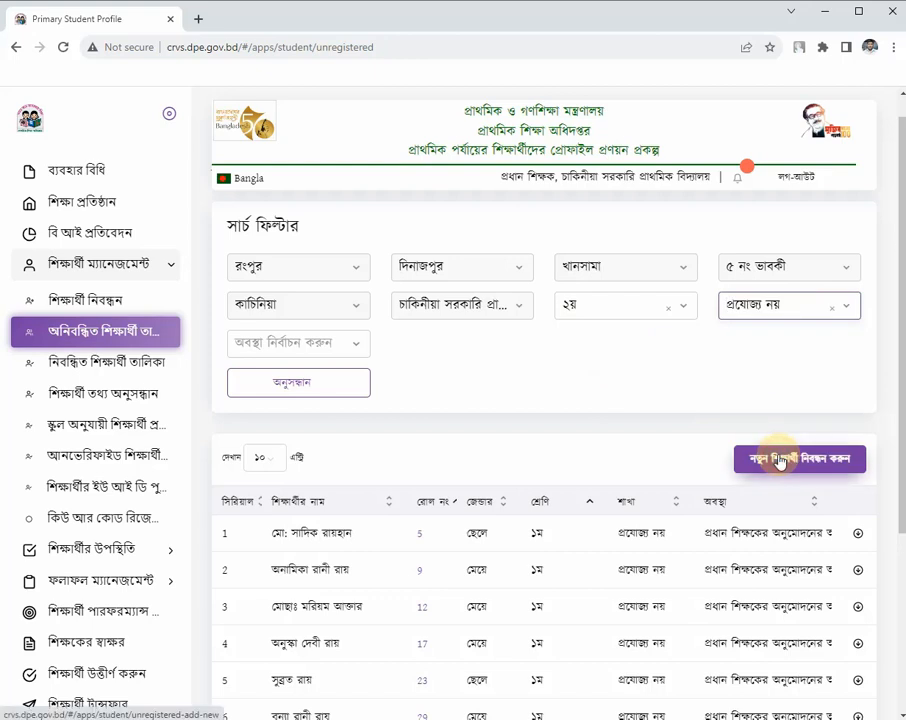
{"action": "left_click", "coordinate": [348, 344]}
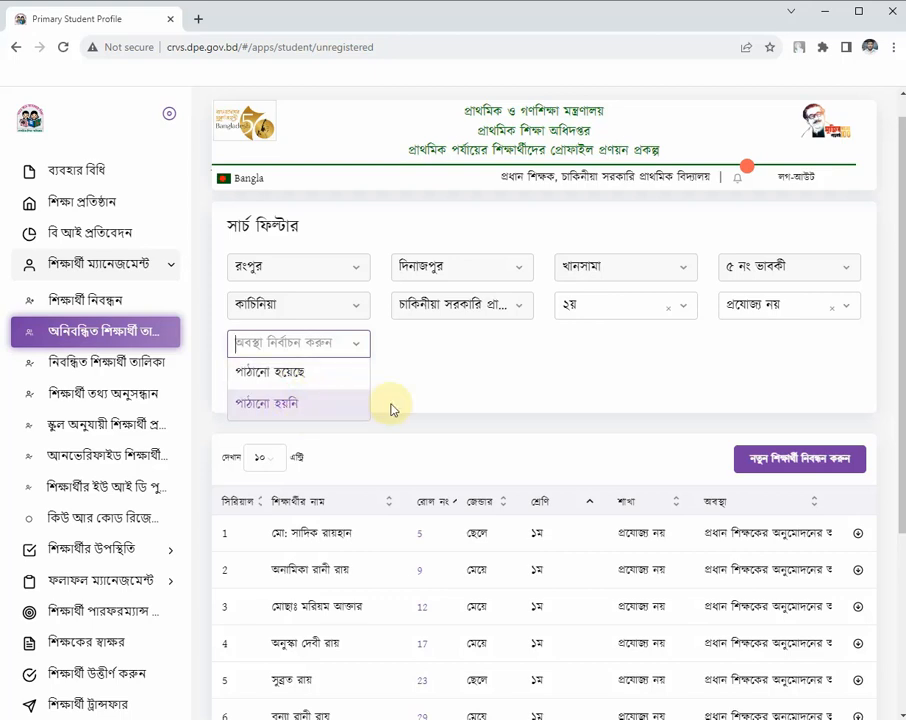
{"action": "left_click", "coordinate": [264, 405]}
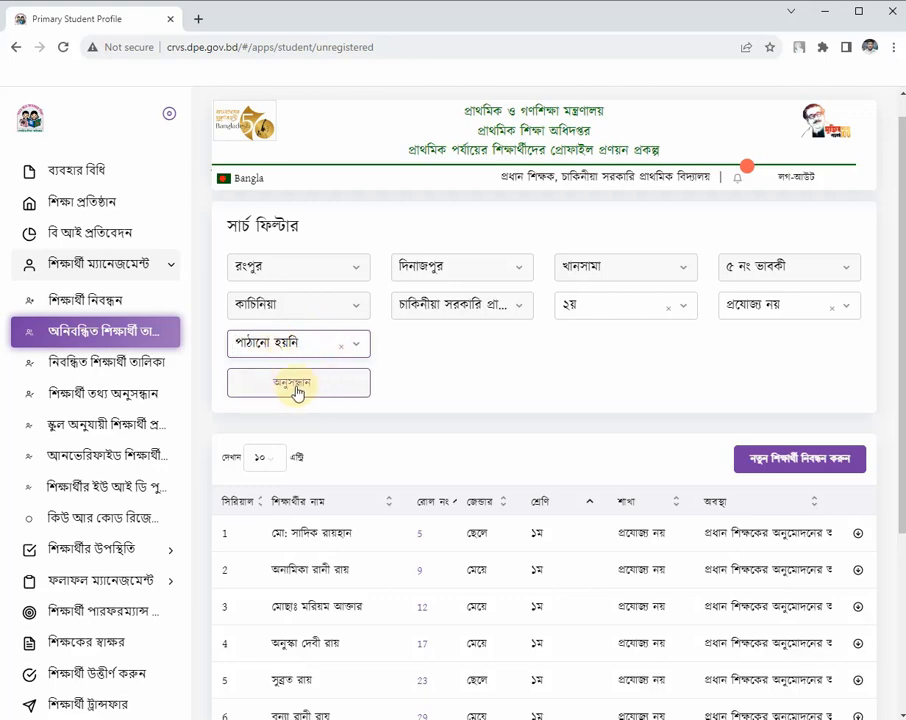
{"action": "left_click", "coordinate": [293, 390]}
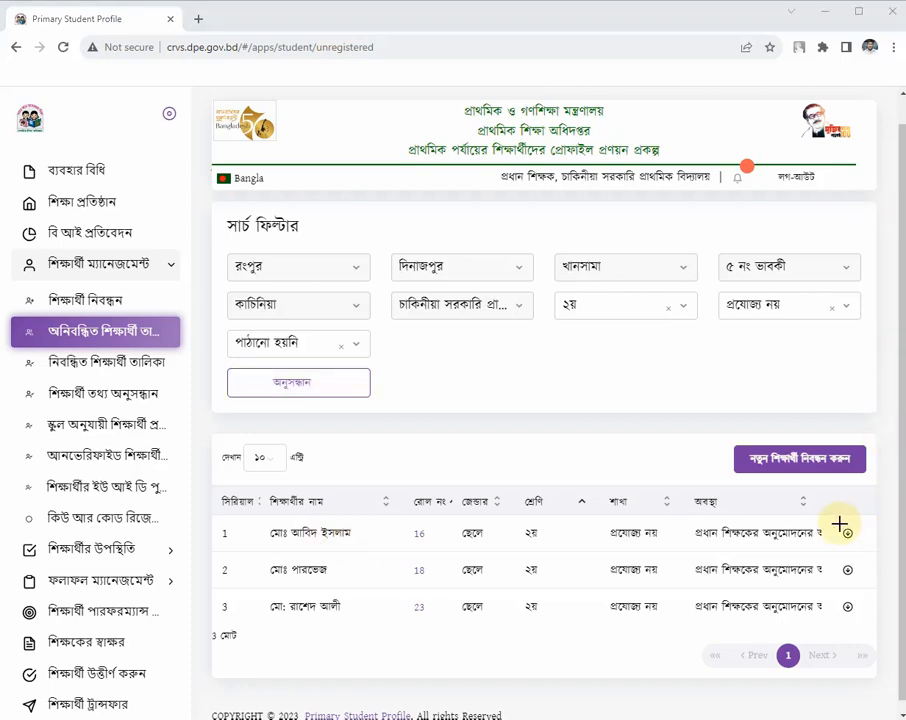
Step: Open the first student's record in the filtered list for editing (সম্পাদন)
{"action": "mouse_move", "coordinate": [831, 516]}
{"action": "left_mouse_down"}
{"action": "mouse_move", "coordinate": [857, 556]}
{"action": "mouse_move", "coordinate": [868, 554]}
{"action": "left_mouse_up"}
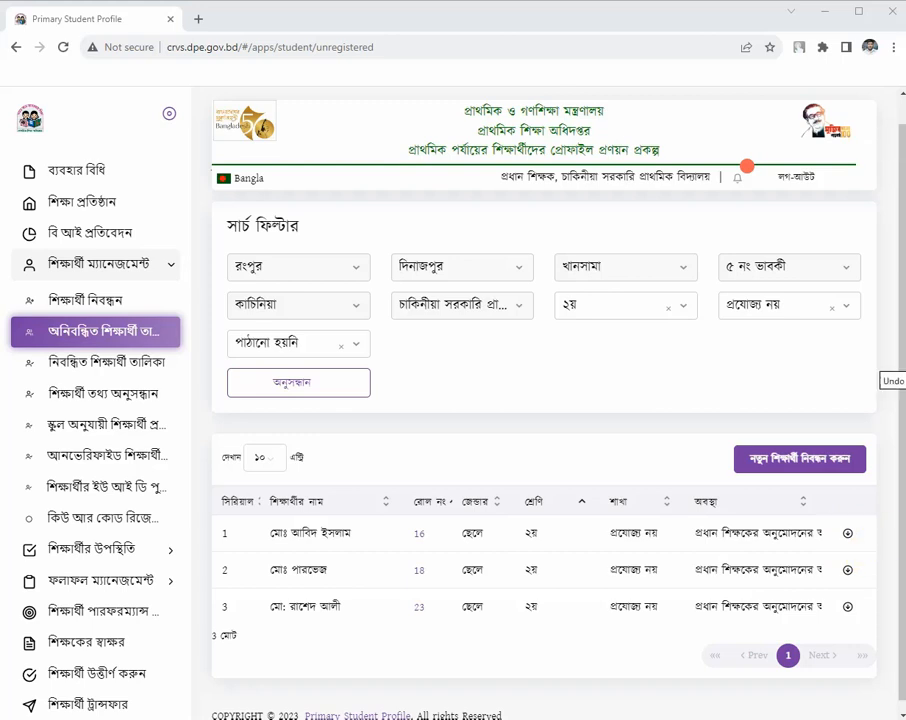
{"action": "left_click", "coordinate": [849, 534]}
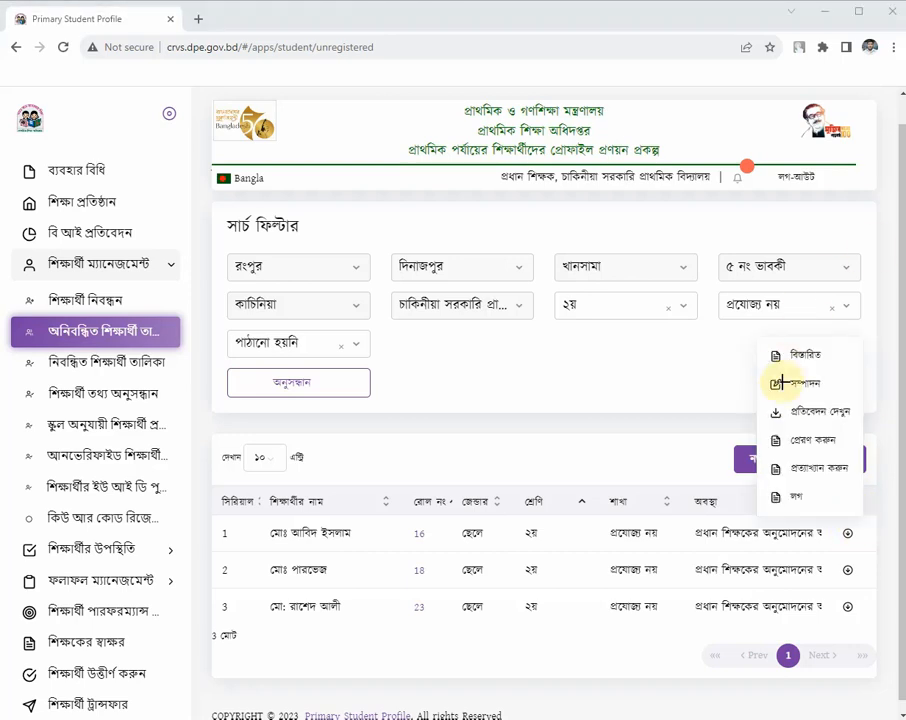
{"action": "left_click_drag", "start_coordinate": [762, 366], "coordinate": [840, 395]}
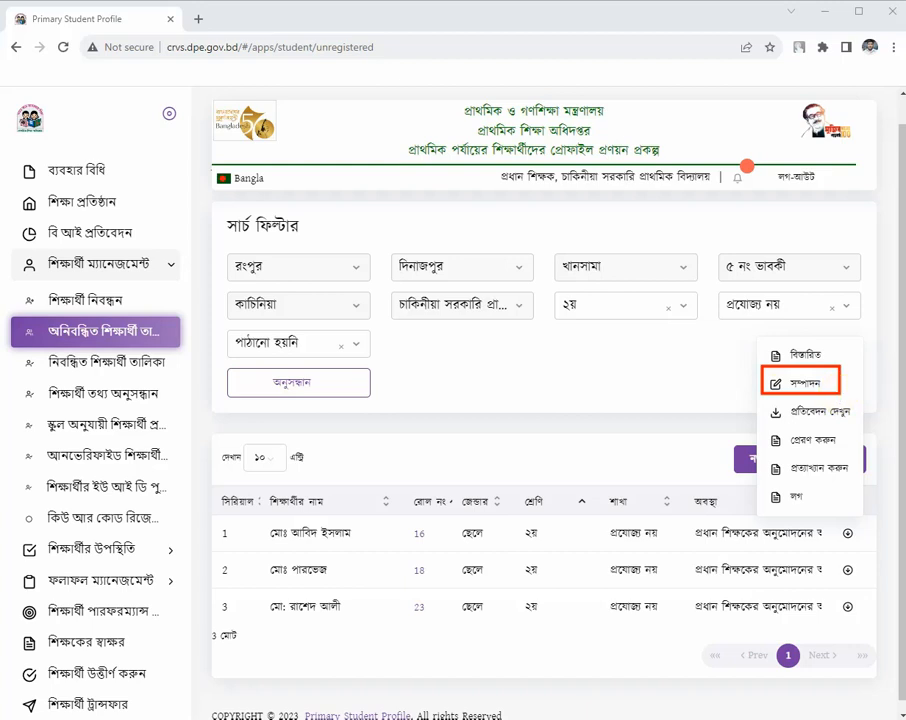
{"action": "key", "text": "Escape"}
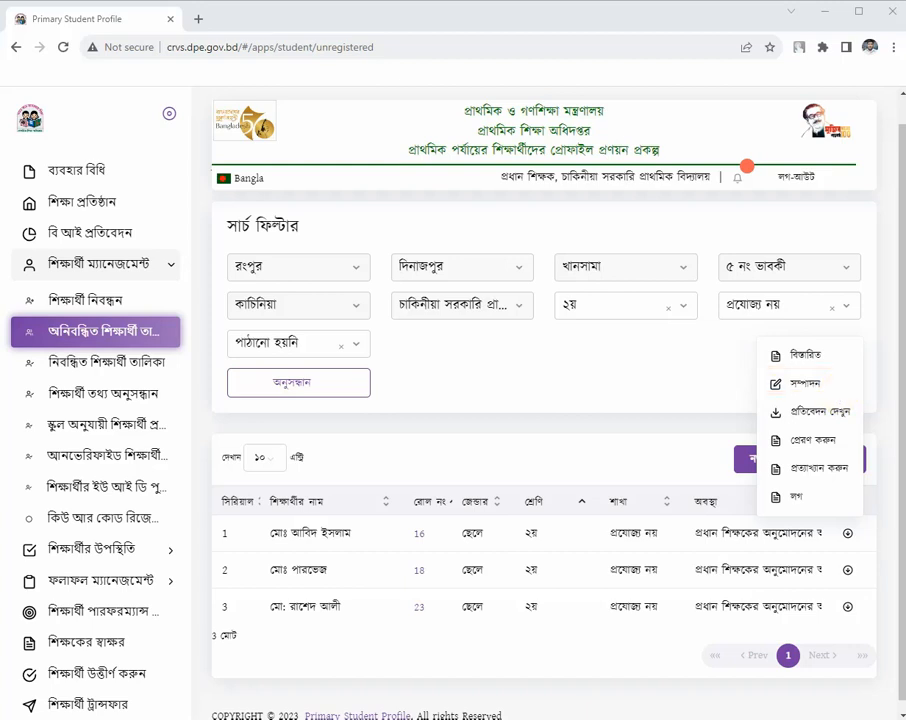
{"action": "left_click", "coordinate": [810, 381]}
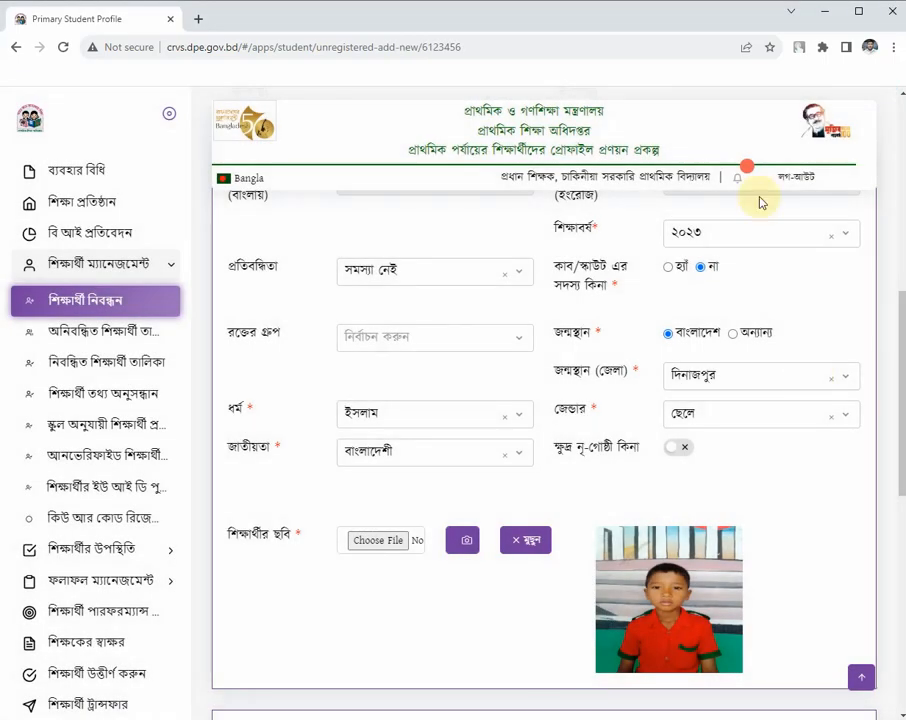
Step: Review the student's class, birth registration, photo and address details, and continue to the parents' information page of the form
{"action": "left_click_drag", "start_coordinate": [900, 318], "coordinate": [900, 177]}
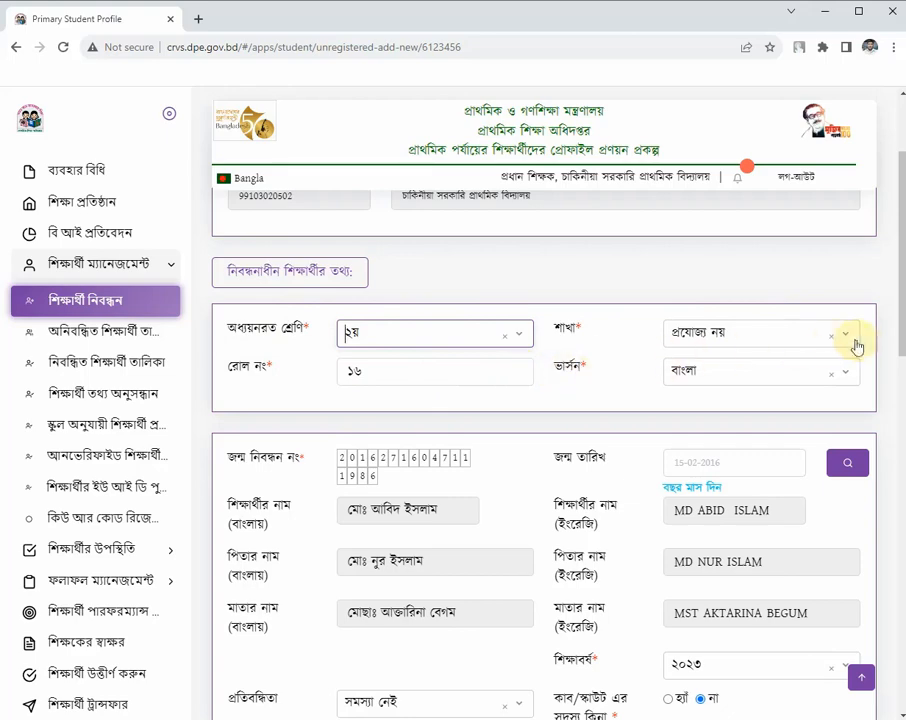
{"action": "left_click_drag", "start_coordinate": [903, 285], "coordinate": [902, 377]}
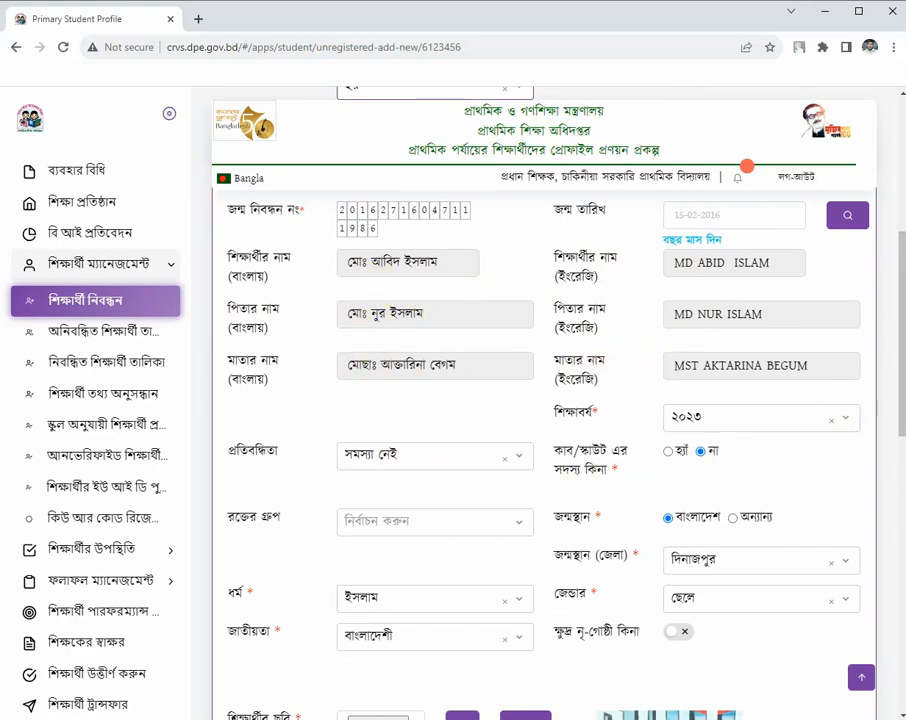
{"action": "left_click_drag", "start_coordinate": [898, 376], "coordinate": [899, 452]}
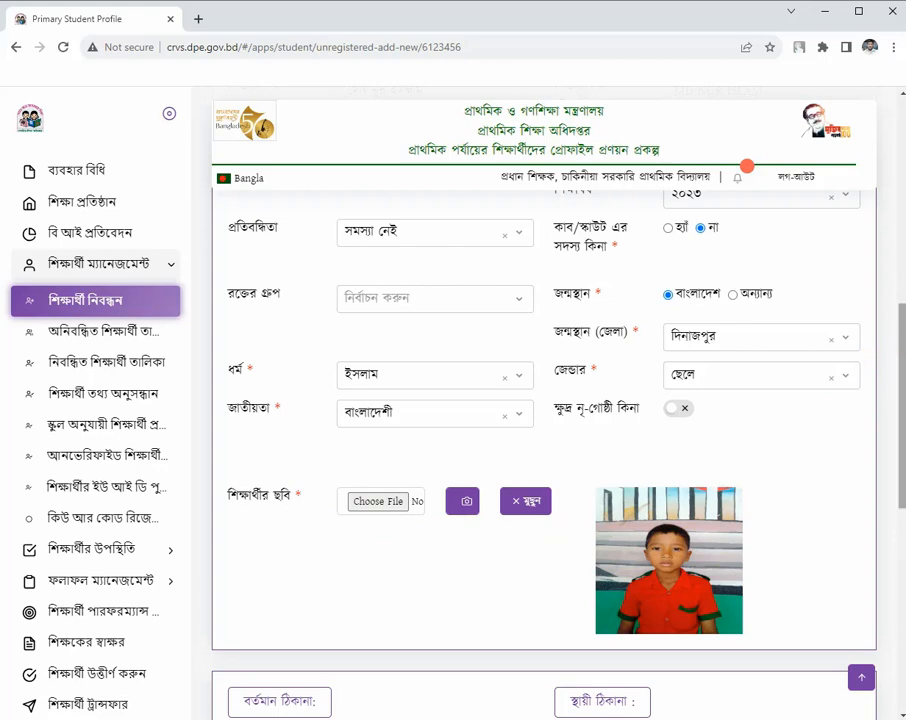
{"action": "left_click_drag", "start_coordinate": [897, 354], "coordinate": [902, 512]}
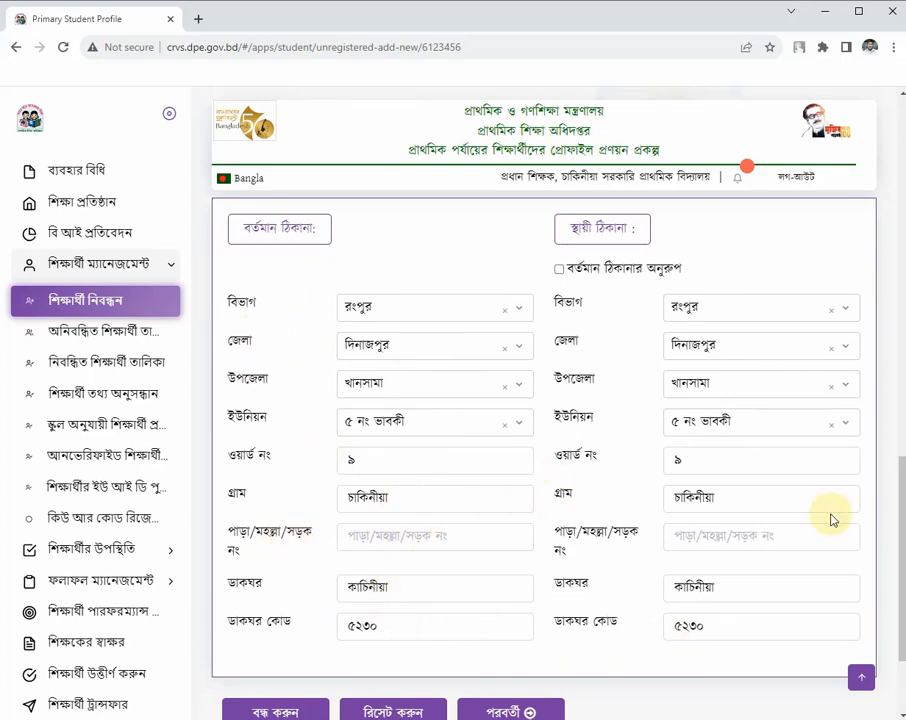
{"action": "left_click_drag", "start_coordinate": [898, 469], "coordinate": [902, 540]}
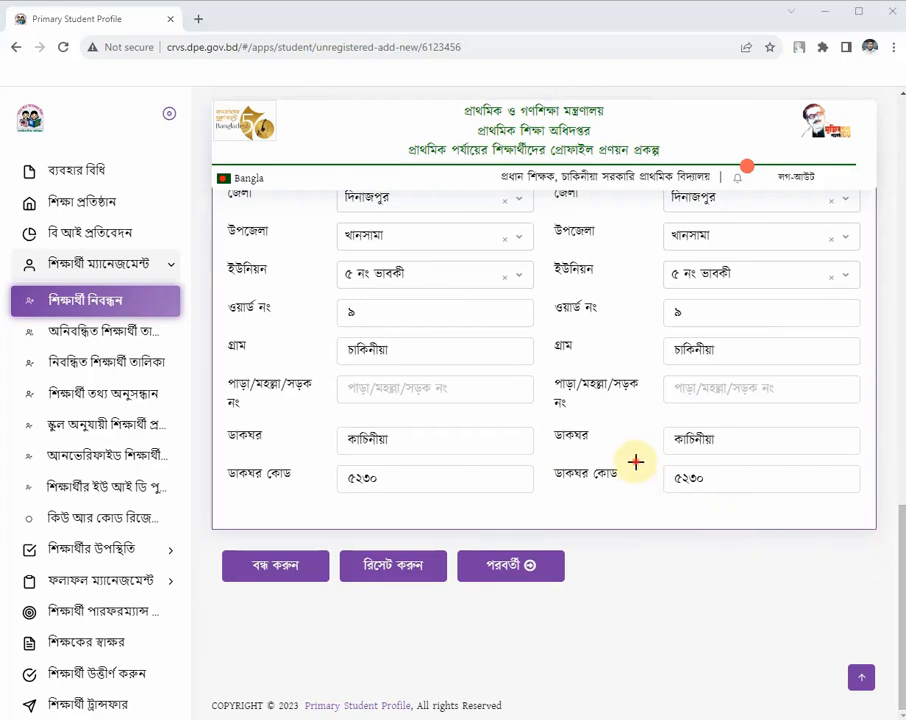
{"action": "left_click_drag", "start_coordinate": [636, 460], "coordinate": [528, 545]}
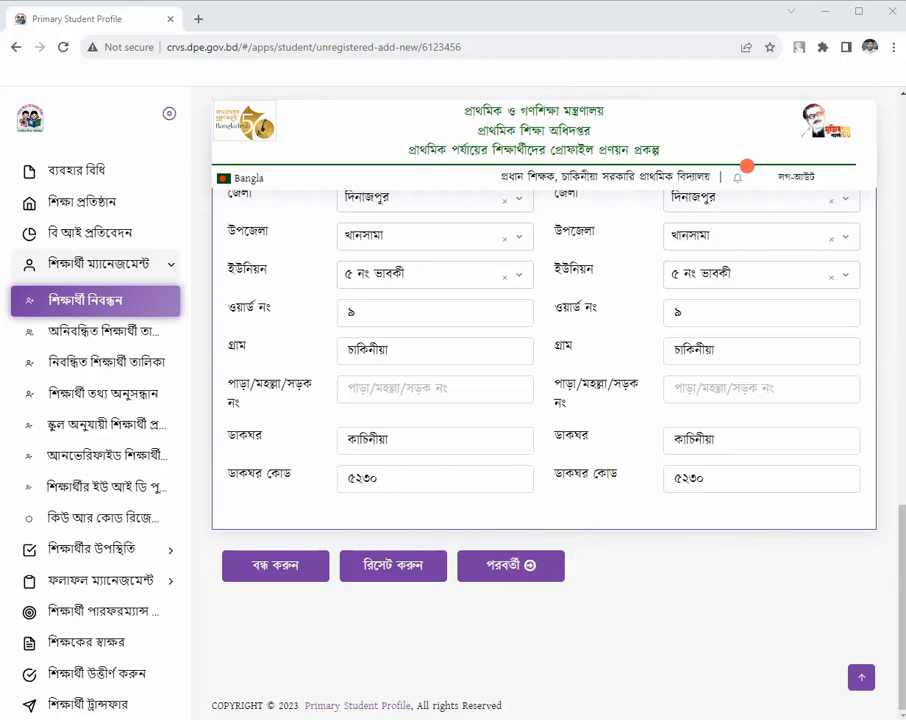
{"action": "left_click", "coordinate": [501, 582]}
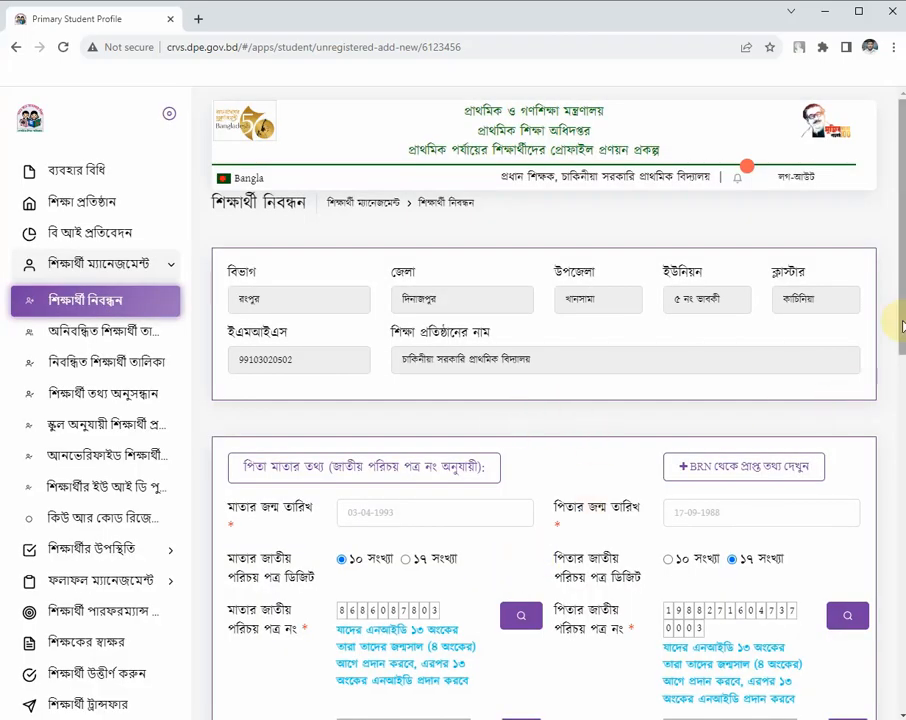
Step: Replace the mother's mobile number (মাতার মোবাইল নম্বর) in the parents' information with her actual phone number
{"action": "scroll", "coordinate": [891, 370], "scroll_direction": "down", "scroll_amount": 5}
{"action": "scroll", "coordinate": [886, 440], "scroll_direction": "down", "scroll_amount": 1}
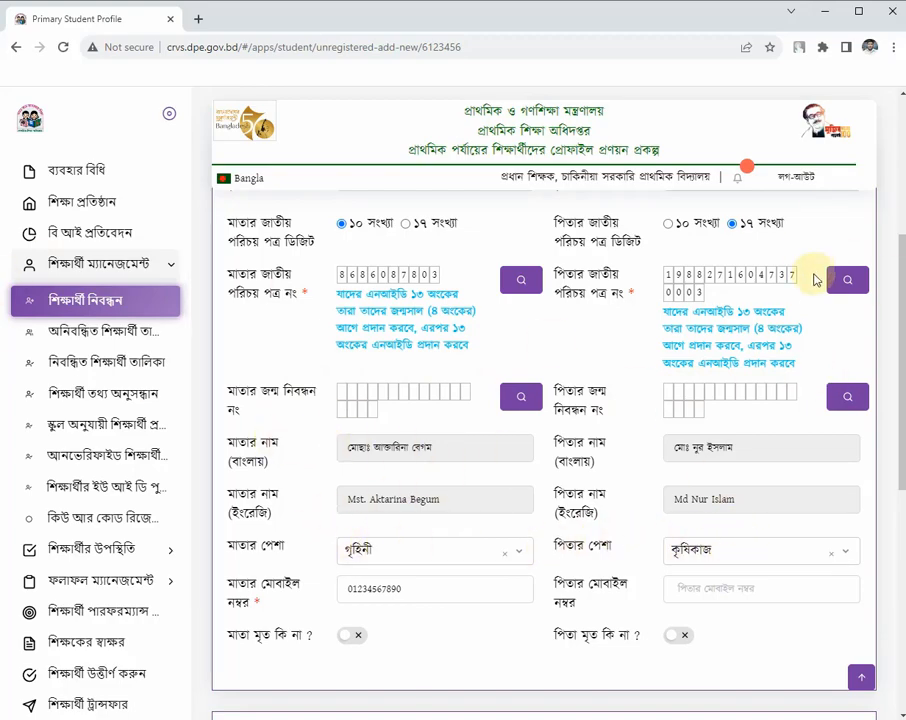
{"action": "scroll", "coordinate": [902, 325], "scroll_direction": "down", "scroll_amount": 2}
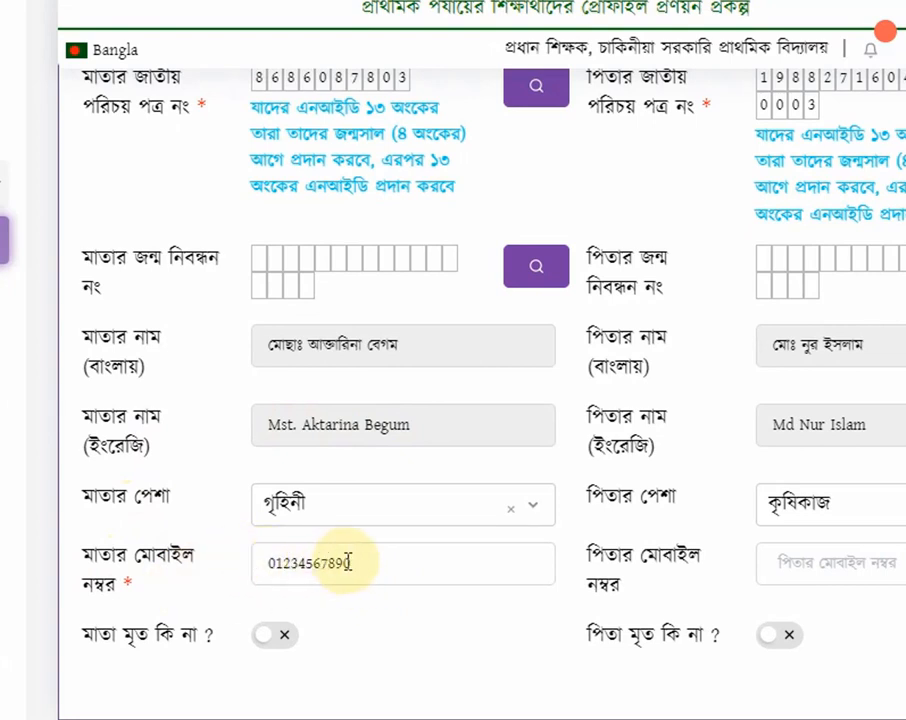
{"action": "left_click_drag", "start_coordinate": [369, 564], "coordinate": [252, 556]}
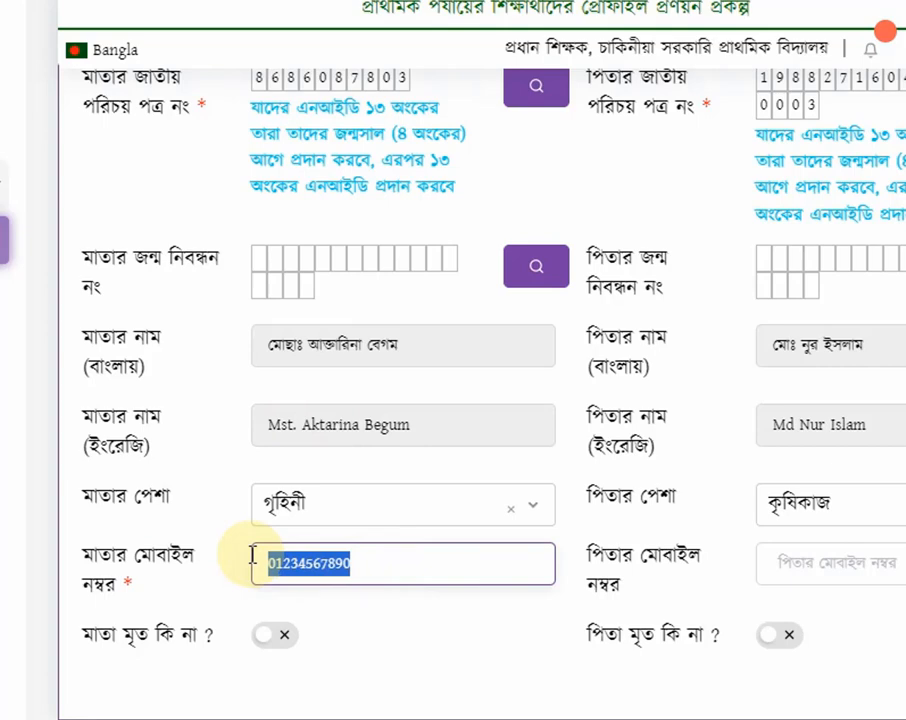
{"action": "key", "text": "ctrl+v"}
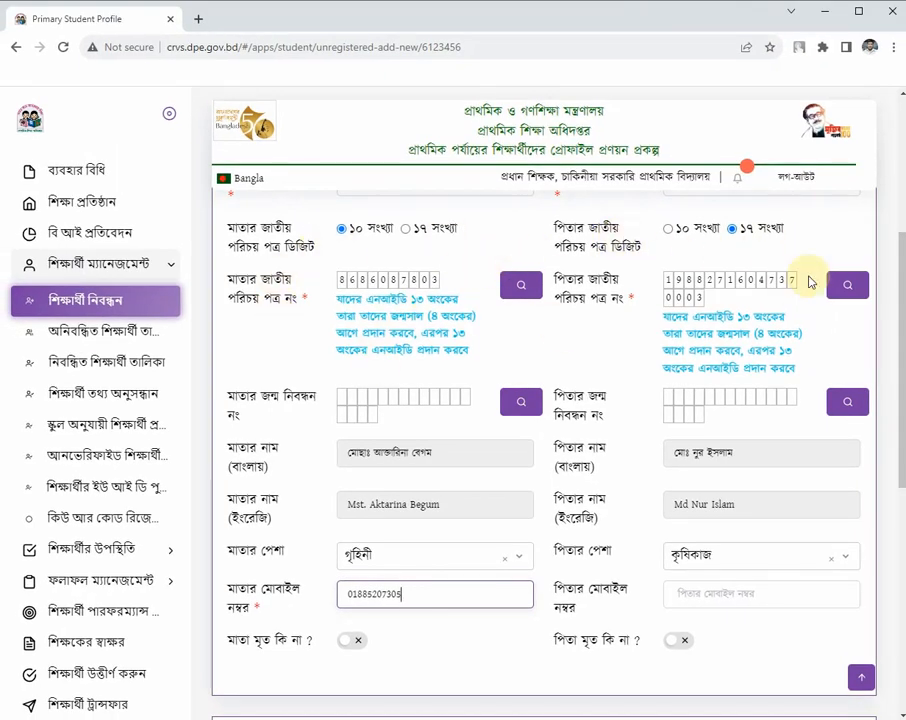
Step: Continue past the guardian section (অভিভাবক) to the other information page (অন্যান্য তথ্য) of the registration form
{"action": "scroll", "coordinate": [897, 362], "scroll_direction": "down", "scroll_amount": 5}
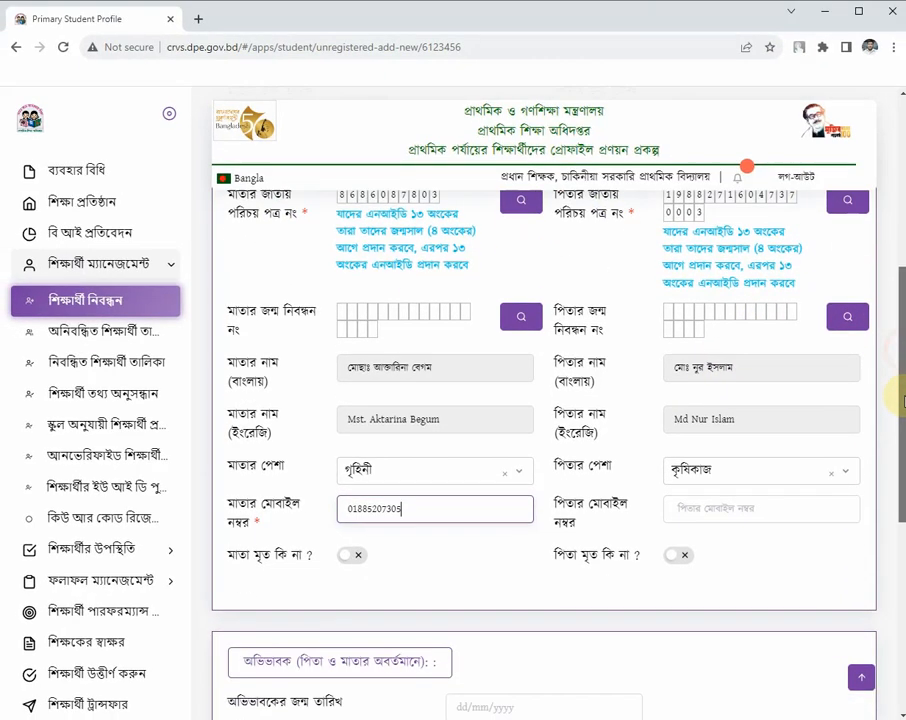
{"action": "scroll", "coordinate": [544, 450], "scroll_direction": "down", "scroll_amount": 3}
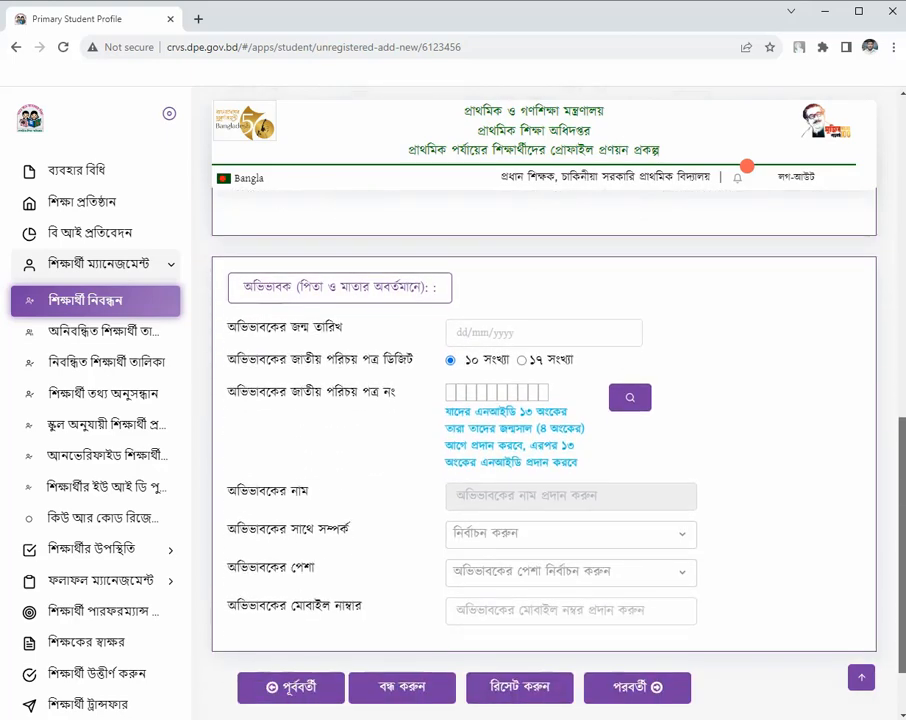
{"action": "scroll", "coordinate": [544, 450], "scroll_direction": "down", "scroll_amount": 1}
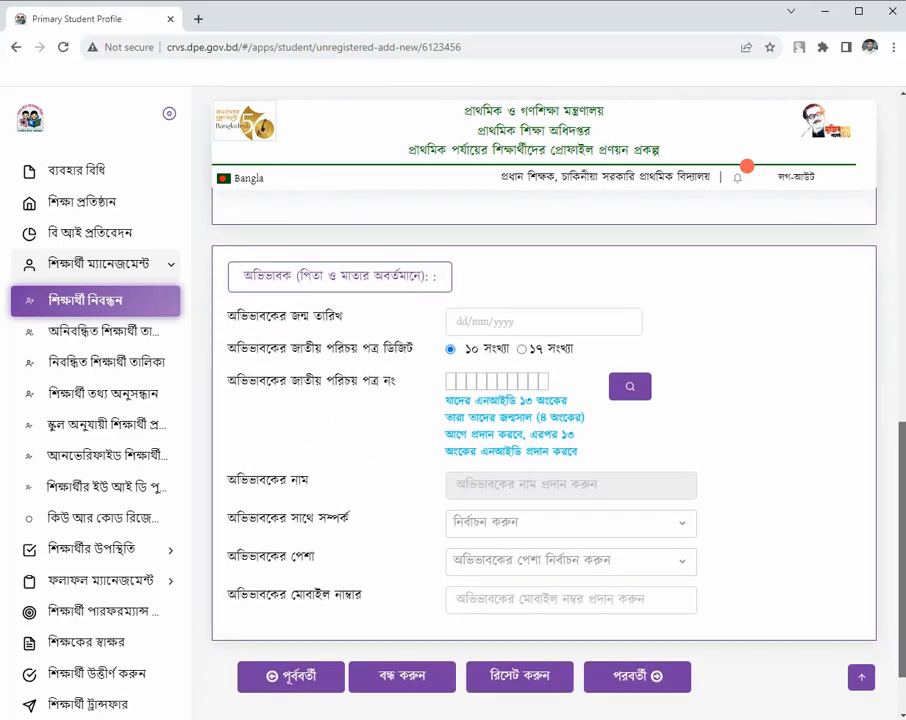
{"action": "scroll", "coordinate": [544, 450], "scroll_direction": "down", "scroll_amount": 2}
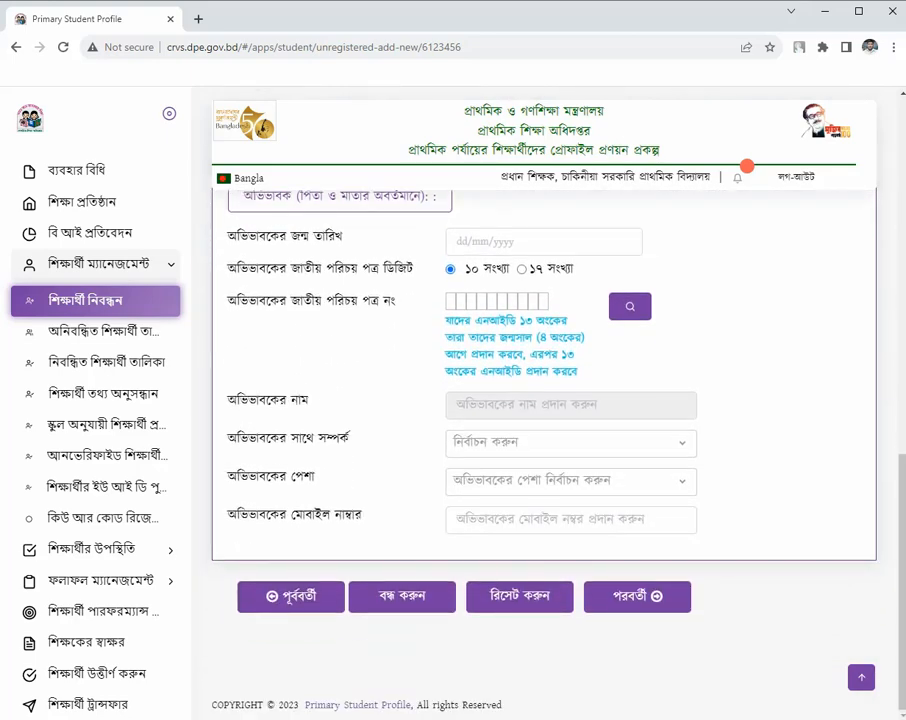
{"action": "mouse_move", "coordinate": [730, 502]}
{"action": "left_mouse_down"}
{"action": "mouse_move", "coordinate": [690, 546]}
{"action": "mouse_move", "coordinate": [673, 592]}
{"action": "mouse_move", "coordinate": [656, 594]}
{"action": "left_mouse_up"}
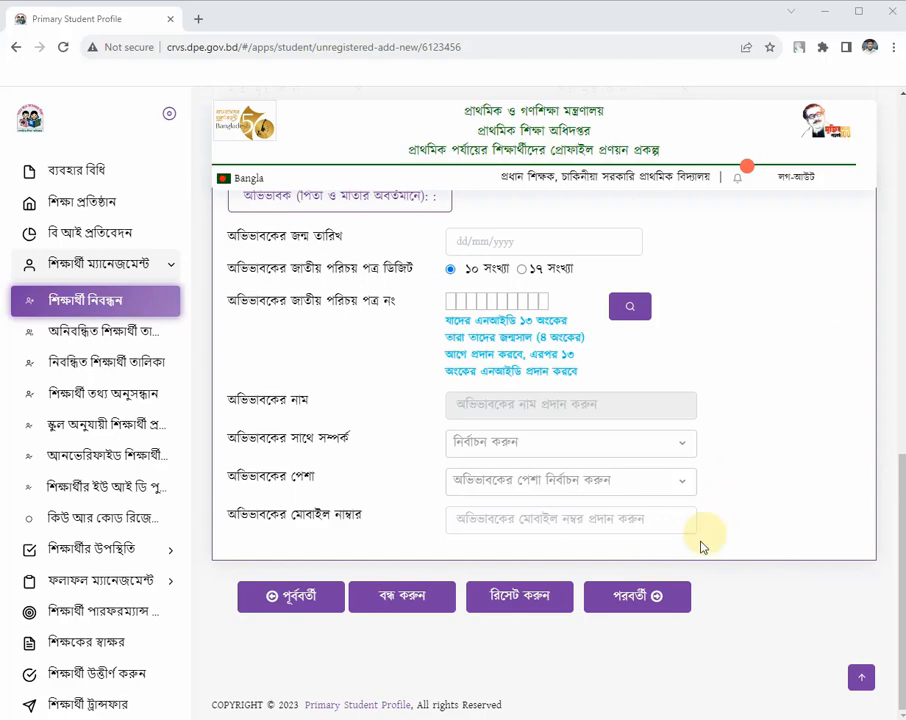
{"action": "left_click", "coordinate": [667, 597]}
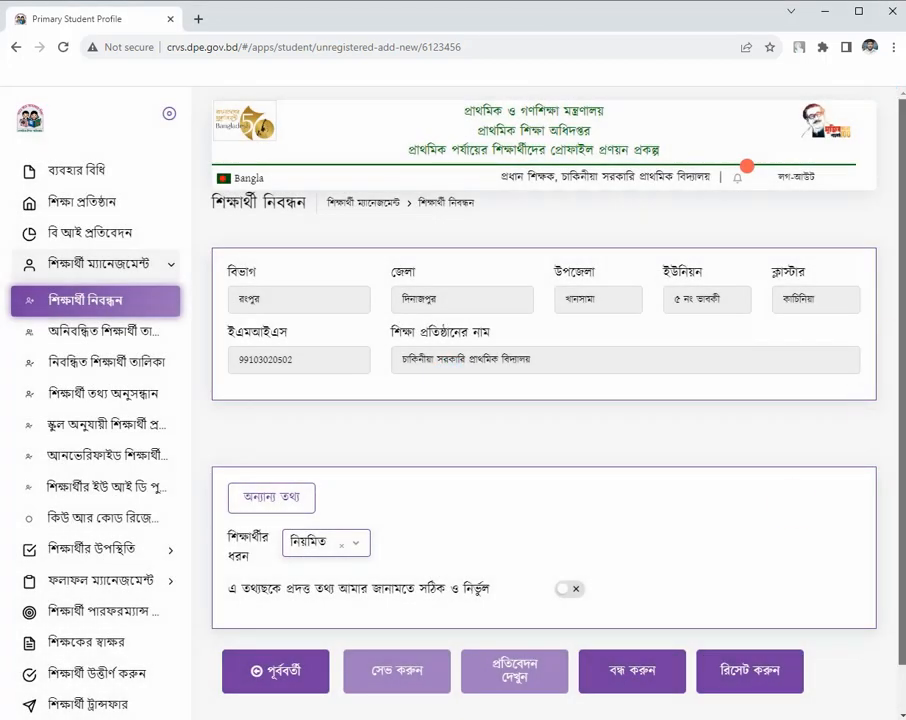
Step: Turn on the declaration in the other information section (অন্যান্য তথ্য) that the form's information is correct and error-free
{"action": "scroll", "coordinate": [543, 400], "scroll_direction": "down", "scroll_amount": 1}
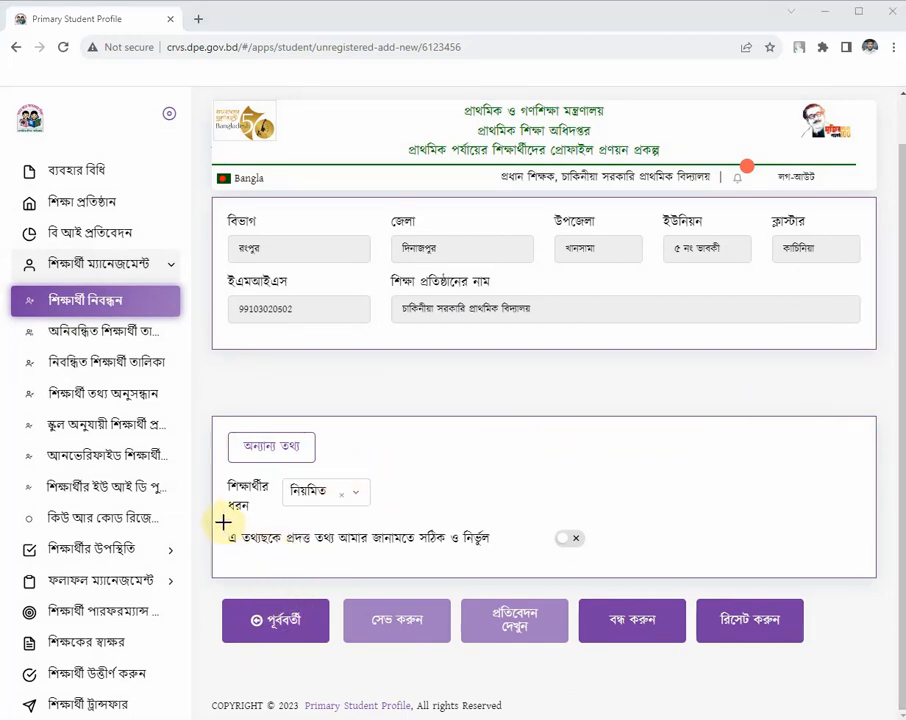
{"action": "left_click_drag", "start_coordinate": [250, 552], "coordinate": [505, 558]}
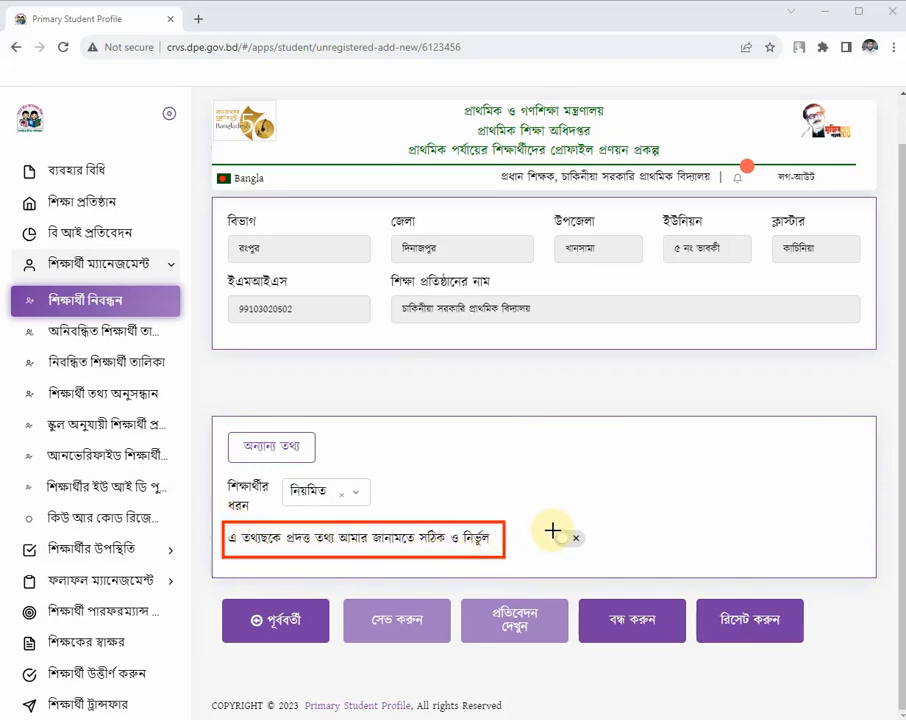
{"action": "left_click_drag", "start_coordinate": [546, 517], "coordinate": [604, 561]}
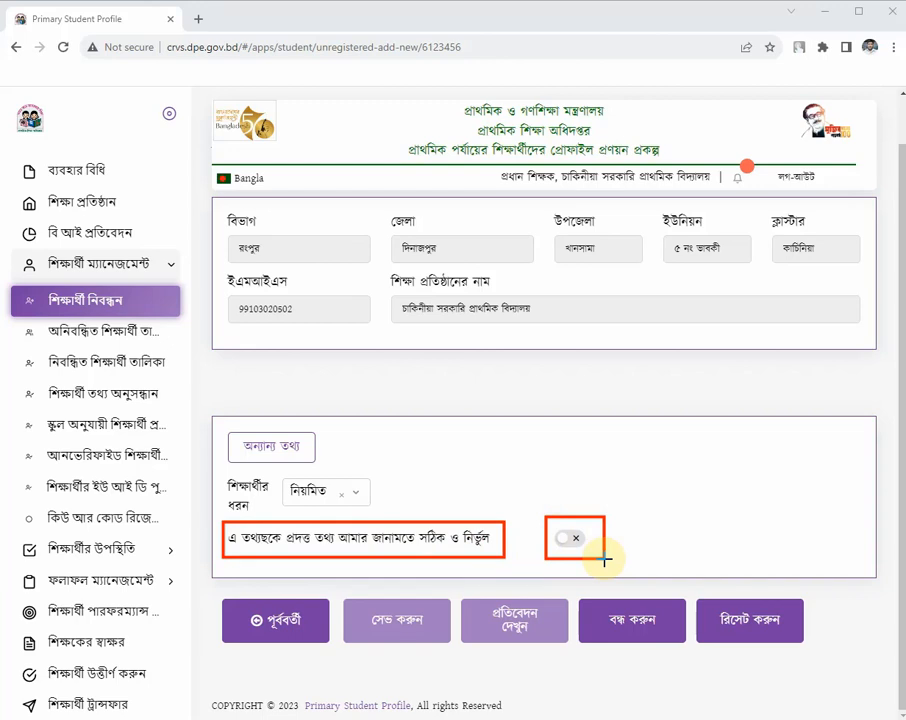
{"action": "key", "text": "Escape"}
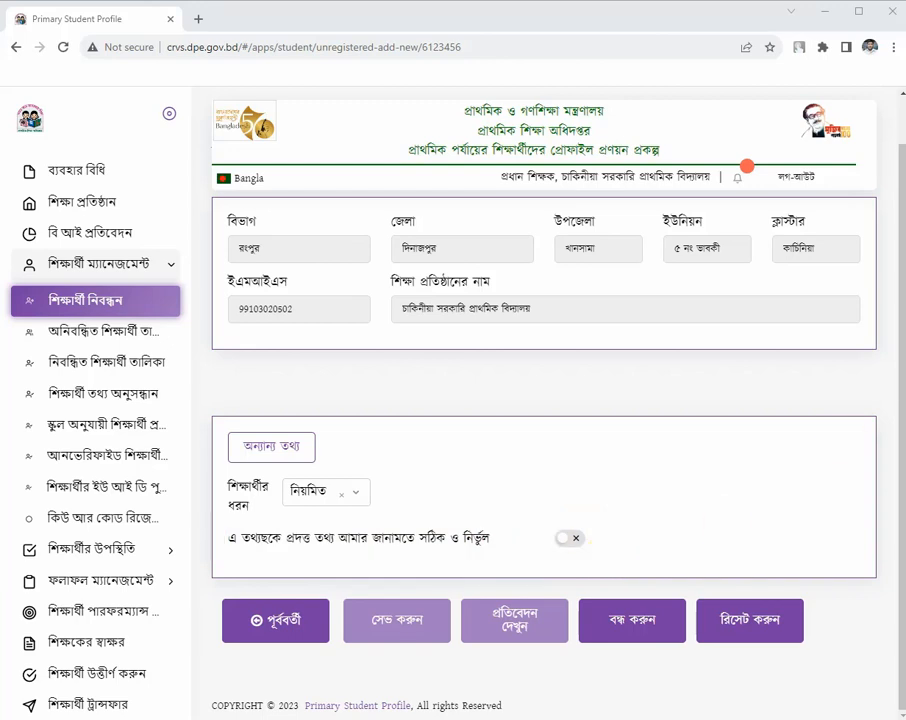
{"action": "left_click", "coordinate": [570, 538]}
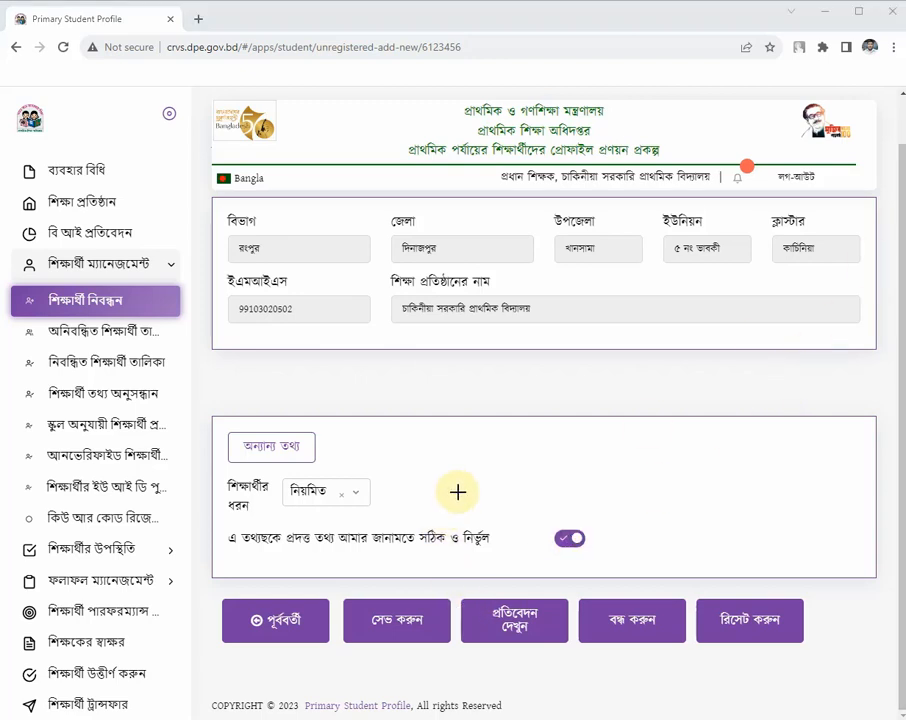
Step: Save the student's updated registration record (সেভ করুন) and log out of the student profile site (লগ-আউট)
{"action": "left_click_drag", "start_coordinate": [457, 488], "coordinate": [412, 612]}
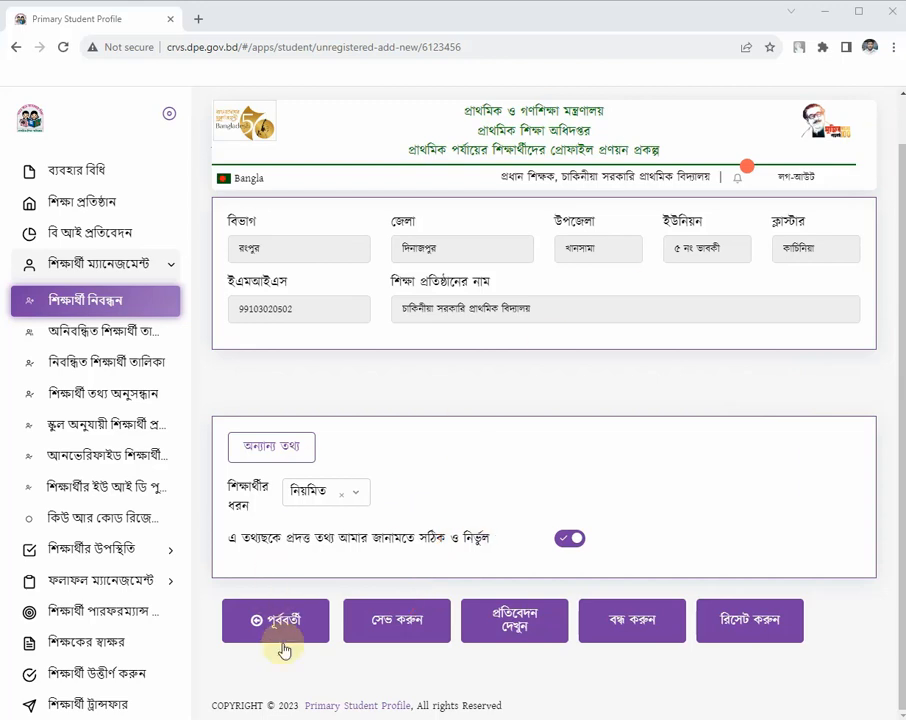
{"action": "left_click", "coordinate": [406, 624]}
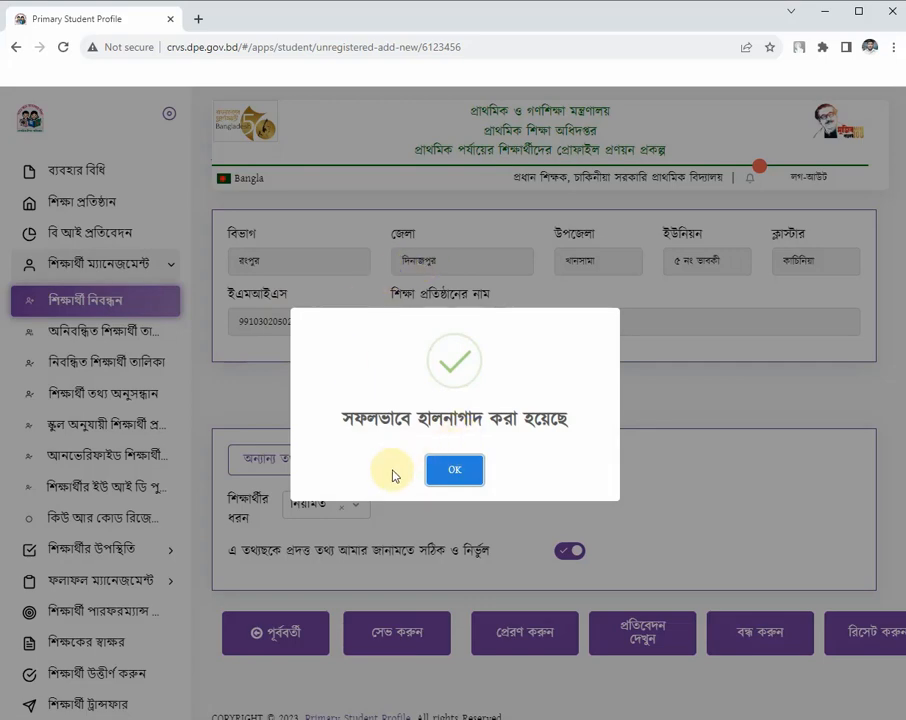
{"action": "left_click", "coordinate": [478, 478]}
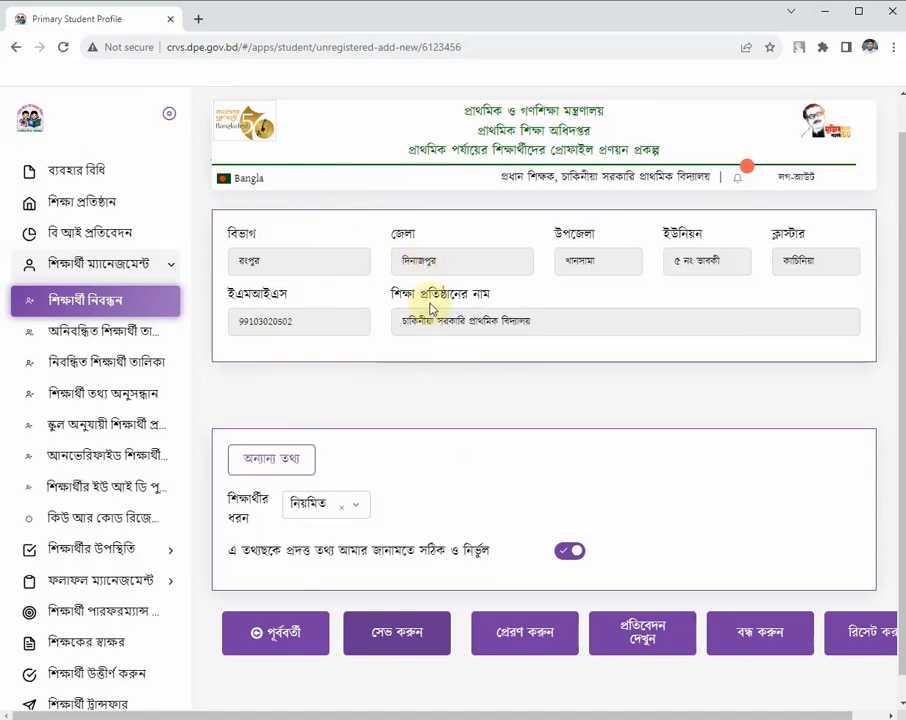
{"action": "left_click", "coordinate": [799, 180]}
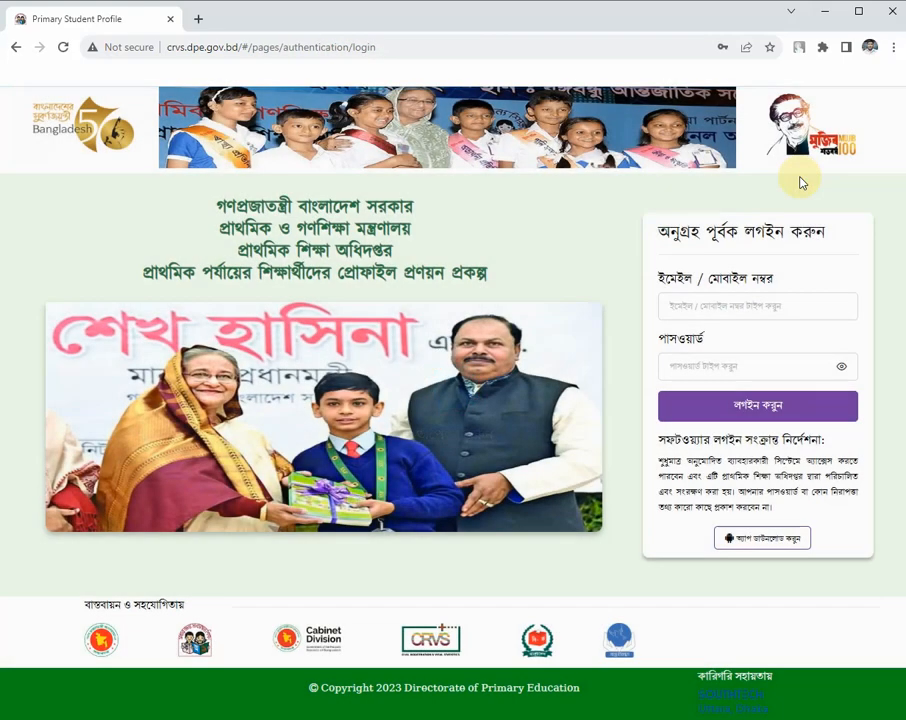